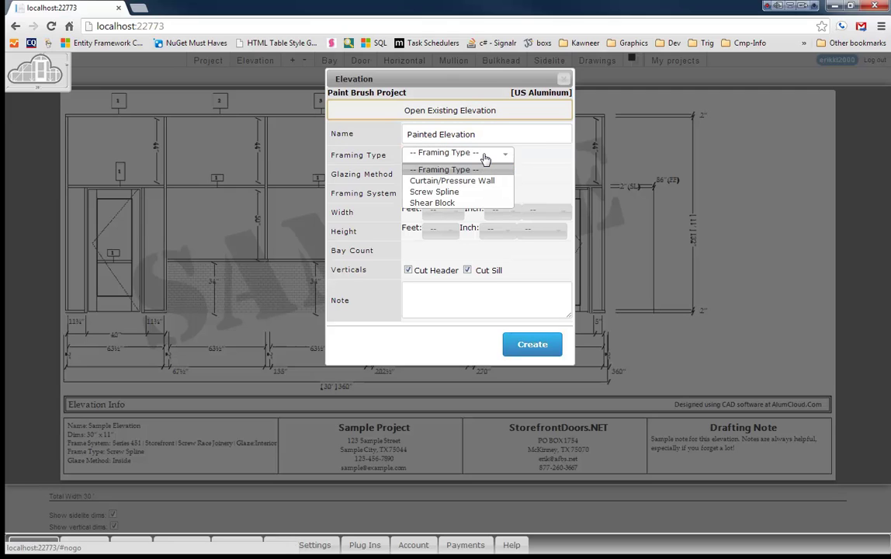
Choose Screw Spline framing with the Series 451 storefront framing system
click(481, 192)
click(482, 194)
scroll(479, 338, down, 1)
scroll(479, 338, down, 3)
scroll(483, 343, up, 2)
click(478, 275)
Set width 33 ft, height 12 ft and 8 bays, then create the elevation
click(444, 211)
scroll(450, 318, down, 2)
scroll(448, 326, down, 4)
click(438, 284)
click(440, 230)
click(435, 379)
click(418, 250)
click(423, 354)
click(613, 346)
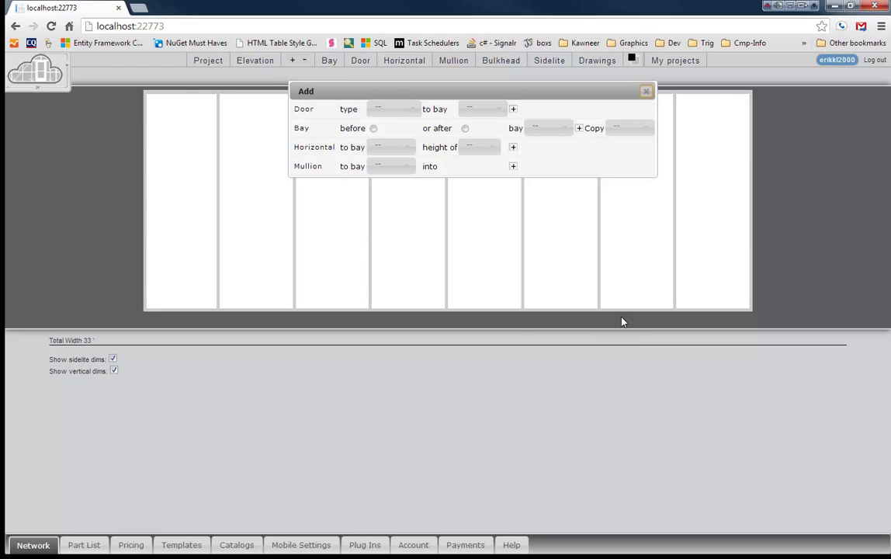
Add a single door to Bay 1
drag(533, 88, 537, 215)
click(396, 240)
click(398, 263)
click(481, 237)
click(493, 262)
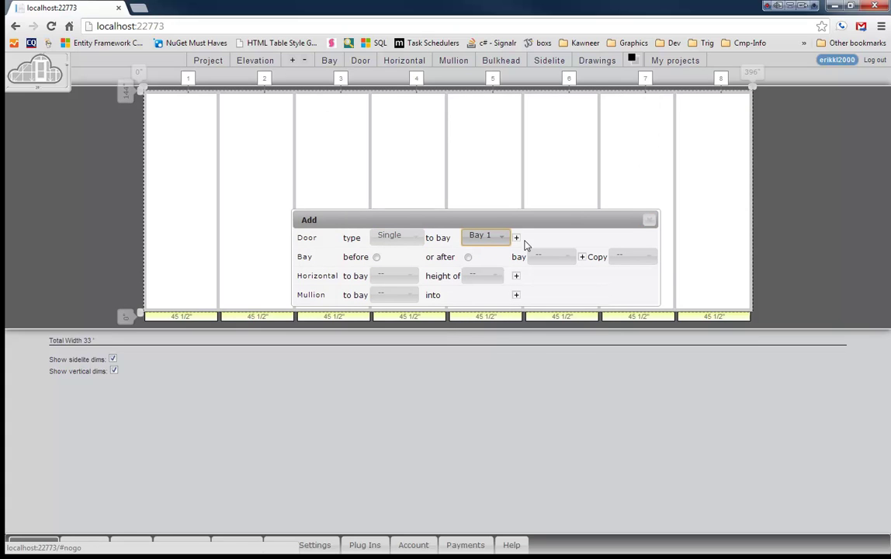
click(517, 238)
Dismiss the Add panel and bring up the Configure Door settings
drag(563, 220, 567, 194)
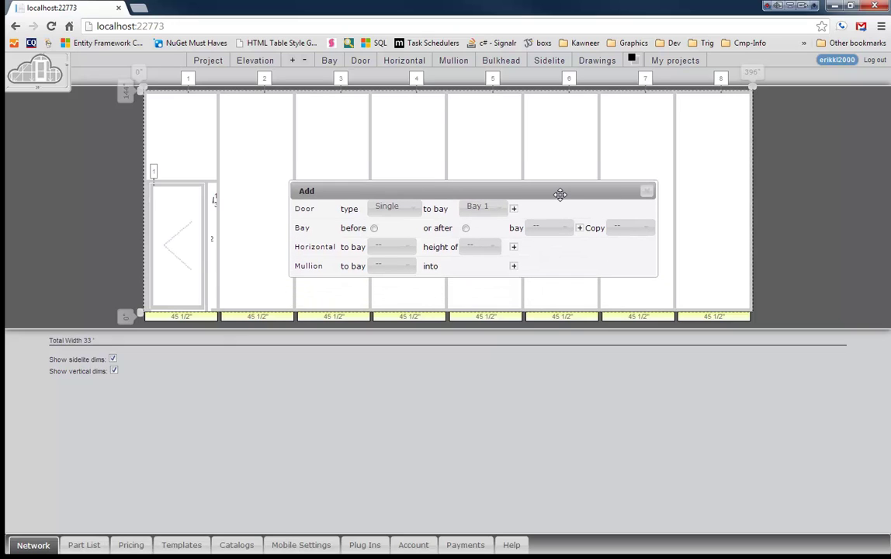
click(648, 193)
click(360, 59)
click(453, 101)
Make Door 1 Bay 1 an OB711 Series 451 door with a DZ412 400 Panic leaf
click(456, 128)
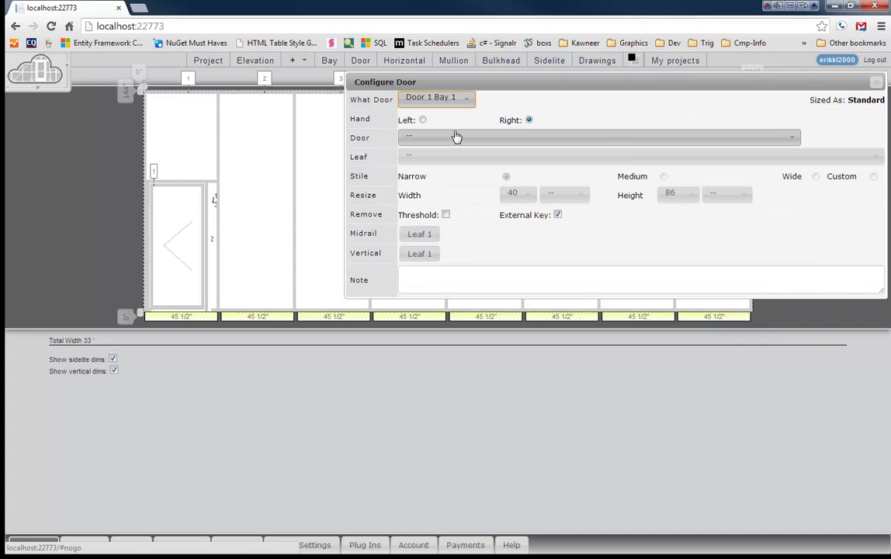
click(456, 137)
scroll(438, 222, down, 10)
scroll(437, 236, down, 10)
scroll(438, 247, down, 10)
scroll(439, 247, down, 10)
click(439, 247)
click(446, 156)
click(438, 272)
Set Bay 1's width to 80 in the bay configuration
click(876, 81)
click(329, 61)
click(378, 98)
click(381, 126)
click(384, 123)
scroll(384, 190, down, 3)
scroll(384, 194, down, 5)
scroll(383, 242, down, 3)
click(377, 241)
click(487, 81)
Add a horizontal at height 86 across all bays
click(292, 60)
click(380, 204)
click(388, 232)
click(478, 205)
scroll(481, 291, down, 8)
scroll(481, 308, down, 4)
click(482, 252)
click(512, 204)
click(694, 147)
Add a vertical mullion in Bay 2 running up to Horizontal 2 Bay 2
click(456, 62)
drag(486, 84, 405, 100)
click(453, 117)
click(458, 154)
click(547, 149)
click(556, 192)
click(437, 139)
click(708, 100)
Position Bay 2's new vertical mullion at 23 1/2"
click(453, 60)
click(528, 99)
click(529, 135)
click(625, 134)
click(631, 170)
click(605, 168)
click(606, 191)
mouse_move(526, 227)
mouse_down()
mouse_move(672, 229)
mouse_move(656, 230)
mouse_up()
Open the finish settings for Bay 1 and bring up the door's colour picker
click(789, 84)
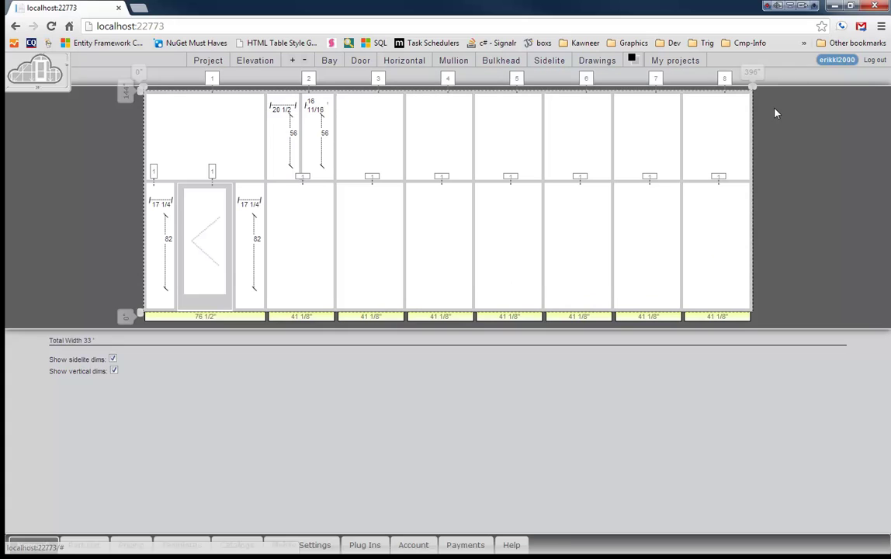
click(633, 64)
drag(635, 80, 381, 132)
click(459, 160)
click(456, 186)
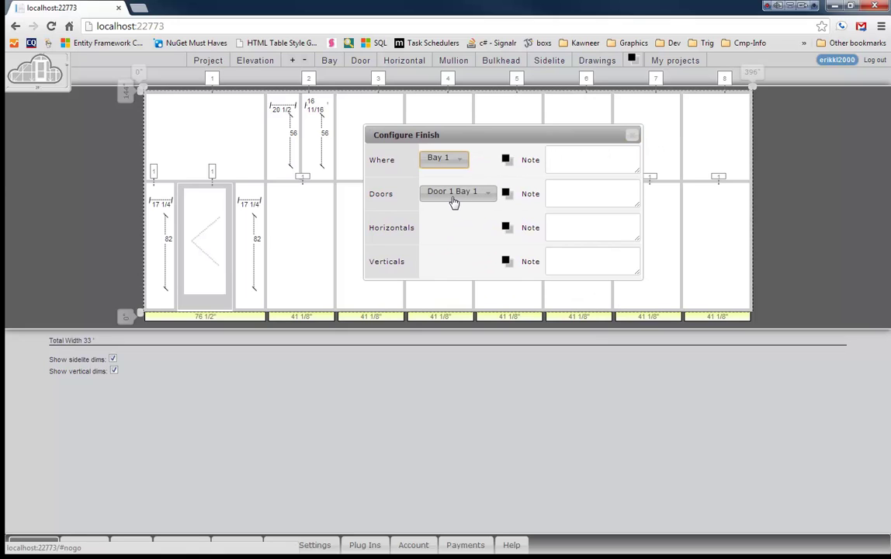
click(506, 194)
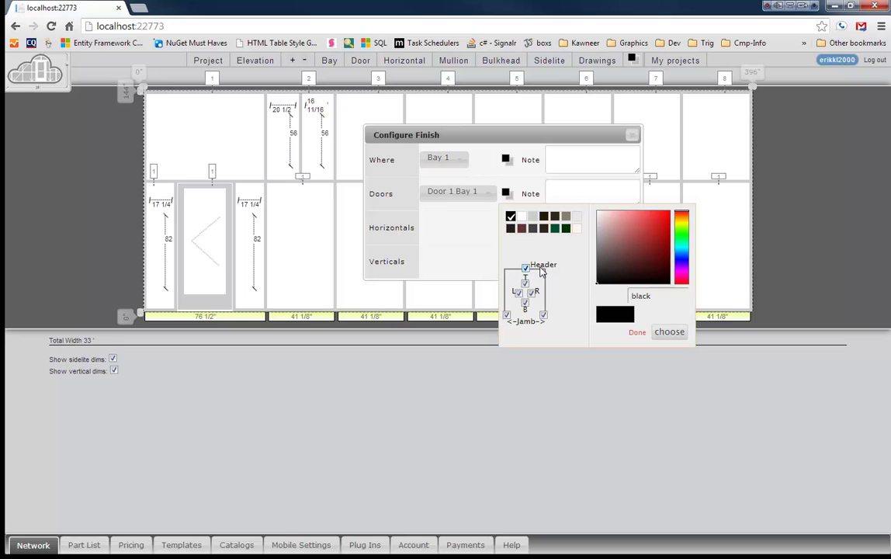
Paint Bay 1's door darkivy green, then exclude header and jambs and apply boysenberry #633
mouse_move(532, 229)
click(532, 288)
click(526, 268)
click(507, 315)
click(544, 316)
click(546, 238)
Colour only the door's top rail bright green
click(532, 293)
click(519, 293)
mouse_move(550, 239)
click(685, 236)
drag(635, 260, 662, 222)
click(668, 333)
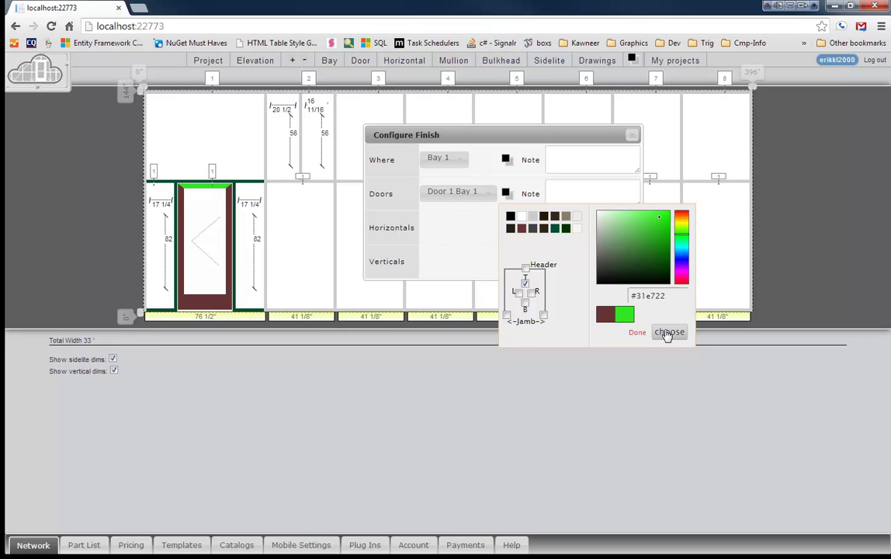
Colour only the door's bottom rail blue
drag(680, 242, 682, 268)
mouse_move(661, 218)
mouse_down()
mouse_move(667, 223)
mouse_move(665, 214)
mouse_up()
click(526, 283)
click(526, 307)
click(669, 333)
Select the door's left and right rails and shift the colour hue
click(525, 303)
click(519, 293)
click(531, 292)
drag(682, 264, 666, 220)
Finish the door's left and right rails in yellow-green #cde70d
click(668, 333)
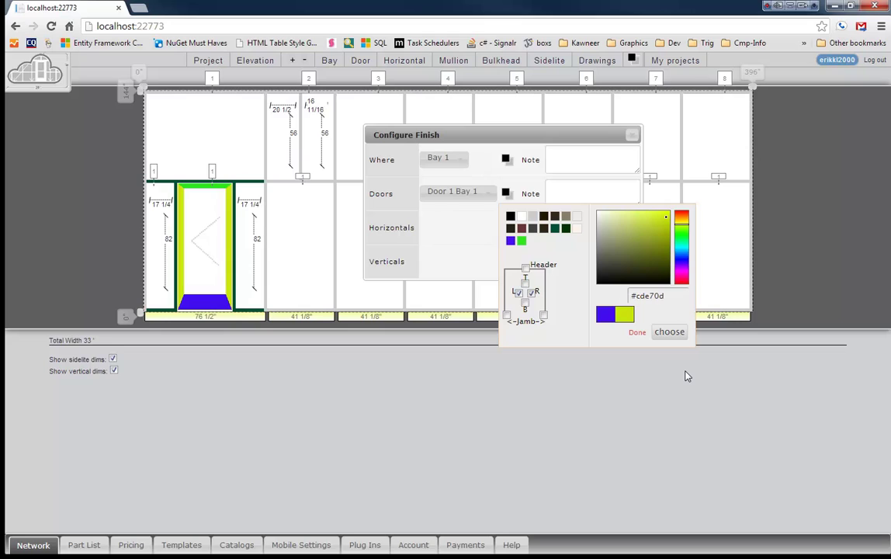
click(637, 332)
drag(429, 134, 520, 136)
Colour Bay 2's Horizontal 1 purple-blue #440dee
click(530, 169)
click(536, 200)
click(569, 234)
click(569, 235)
click(620, 230)
click(635, 277)
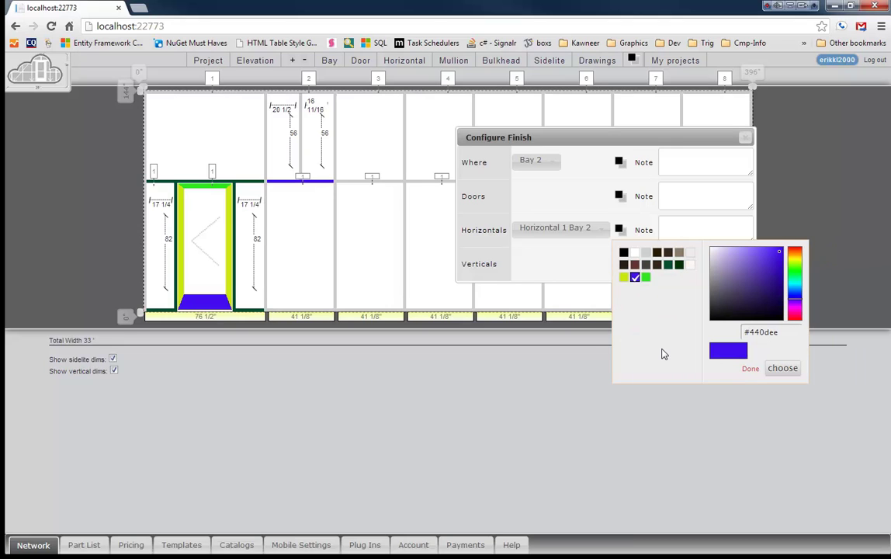
Paint Bay 3's top, left, right and bottom framing red #eb0d21
click(536, 161)
click(531, 210)
click(619, 162)
click(637, 268)
click(638, 249)
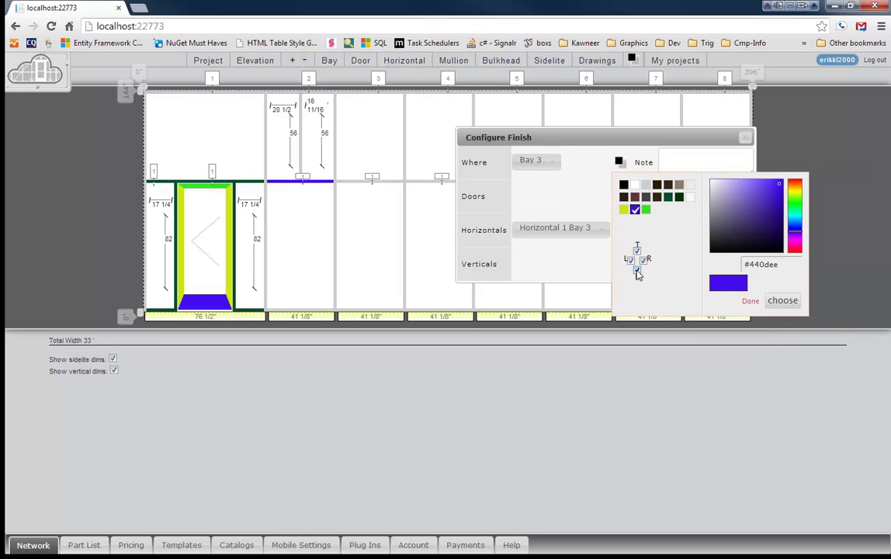
drag(797, 241, 796, 254)
drag(779, 189, 782, 190)
click(780, 302)
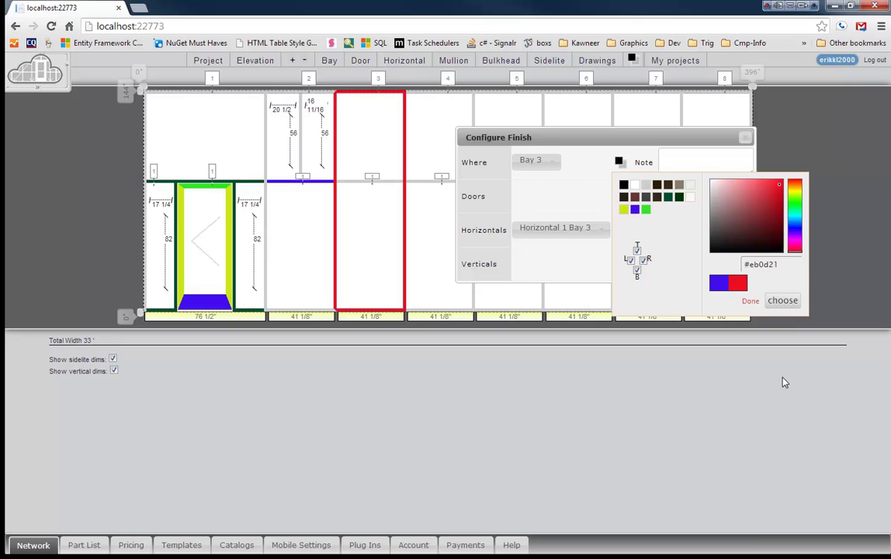
Colour only Bay 3's right vertical blue (#0d52eb), excluding its top and left edges
click(637, 249)
click(630, 260)
drag(797, 255, 795, 225)
click(777, 302)
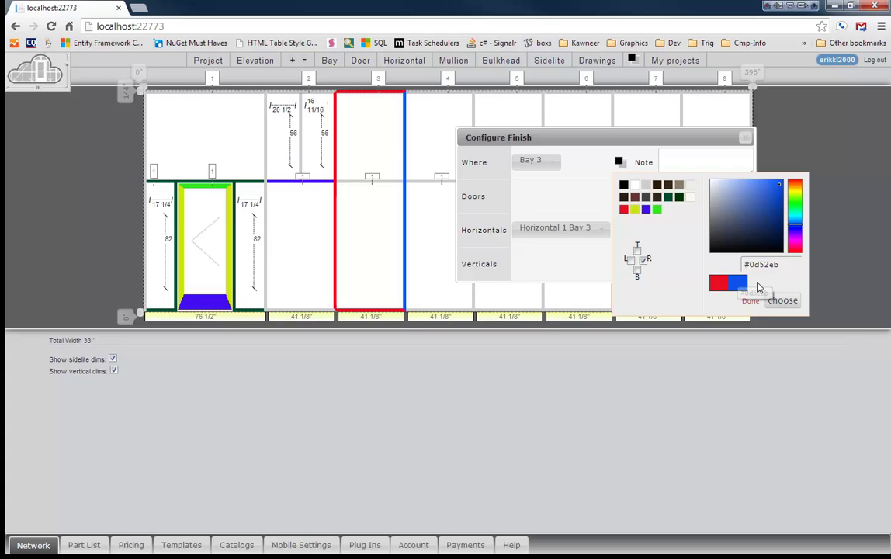